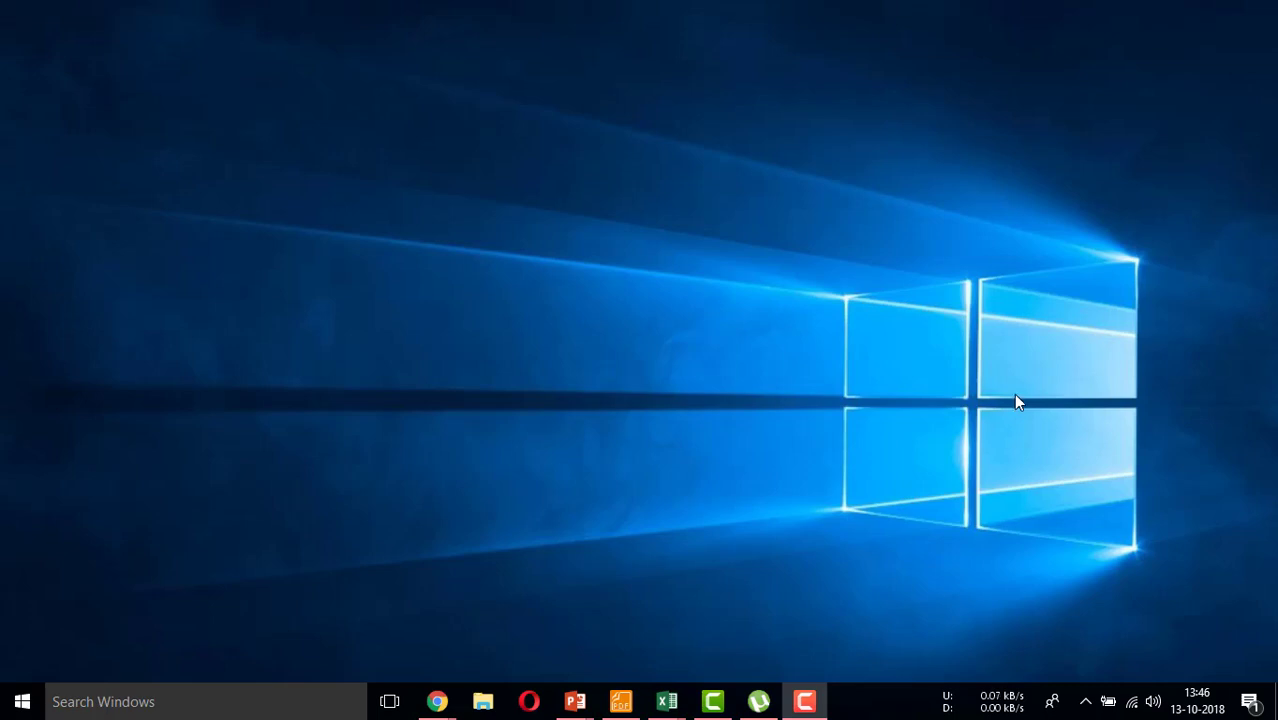
Open the Windows Services console by running services.msc
key(super+r)
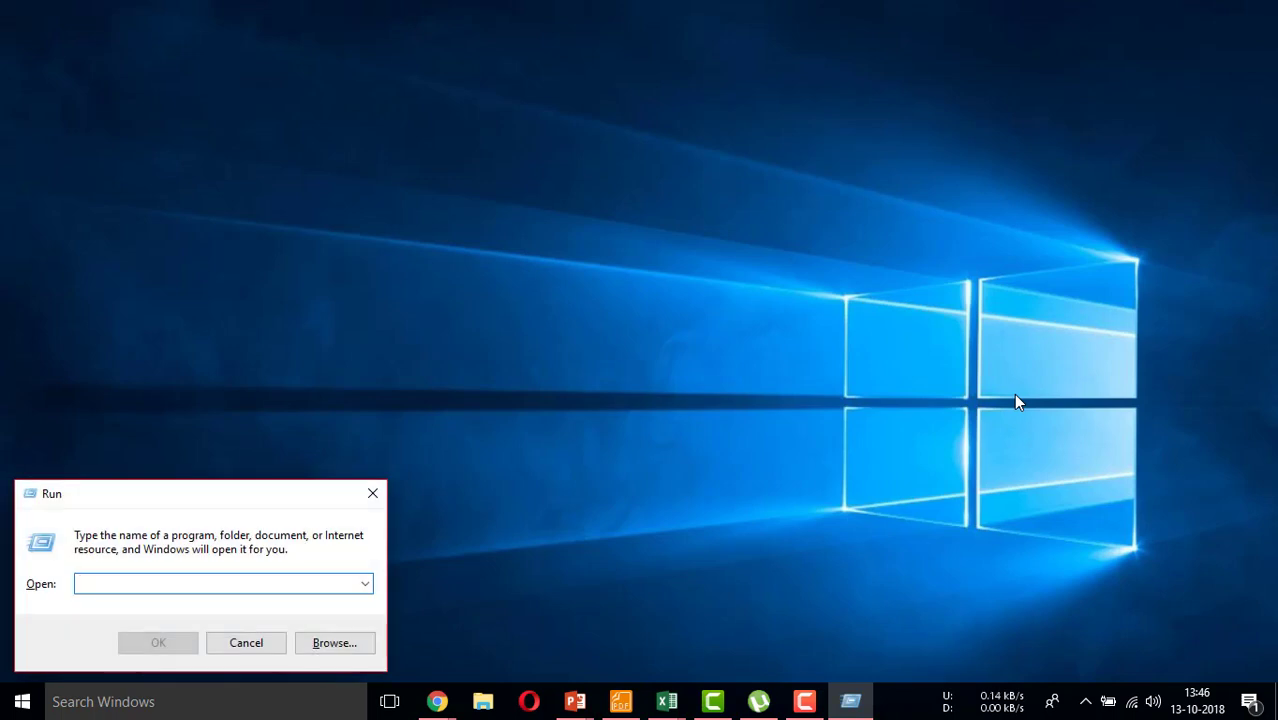
text(se)
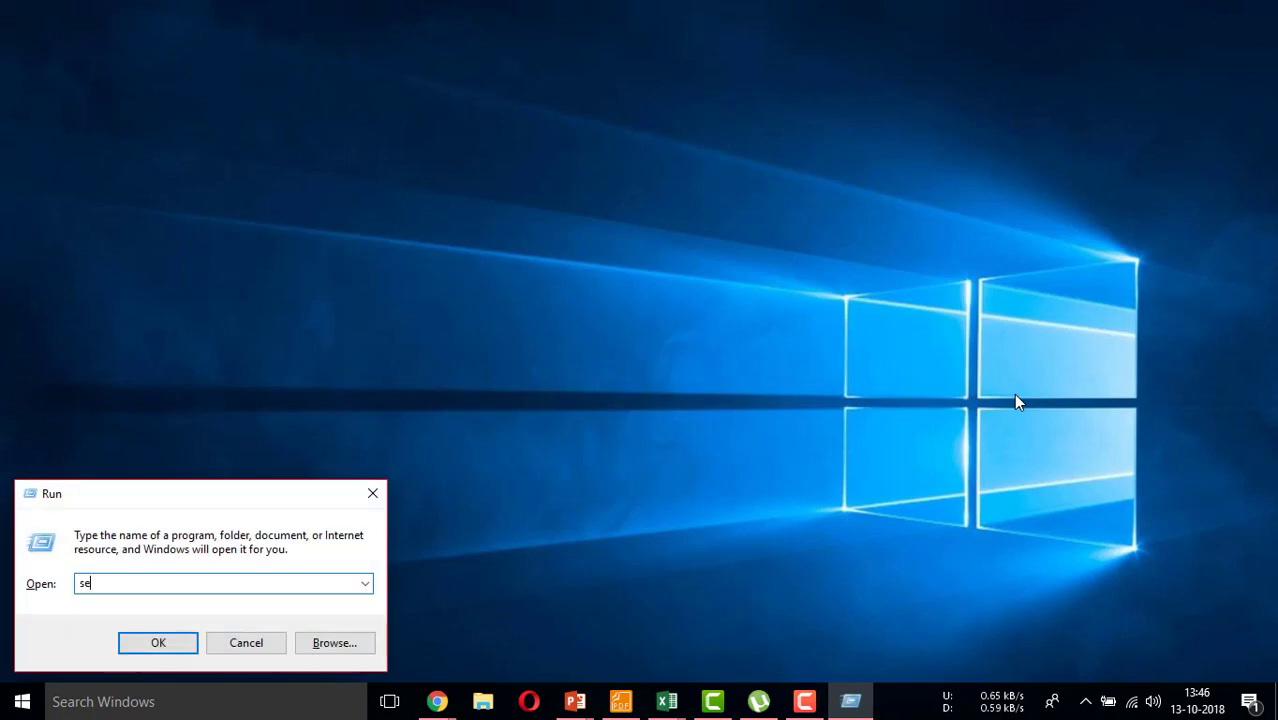
text(rvices.msc)
key(Return)
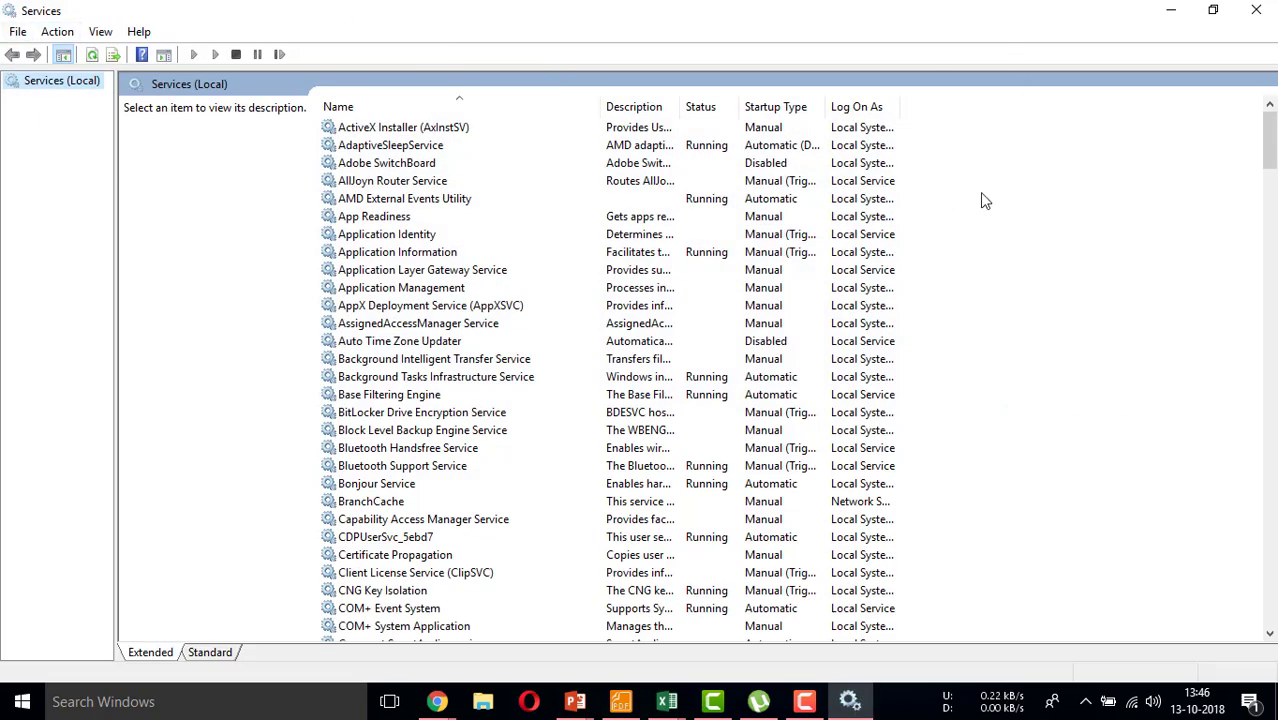
Find the Windows Update service in the list and open its properties
scroll(565, 280, down, 10)
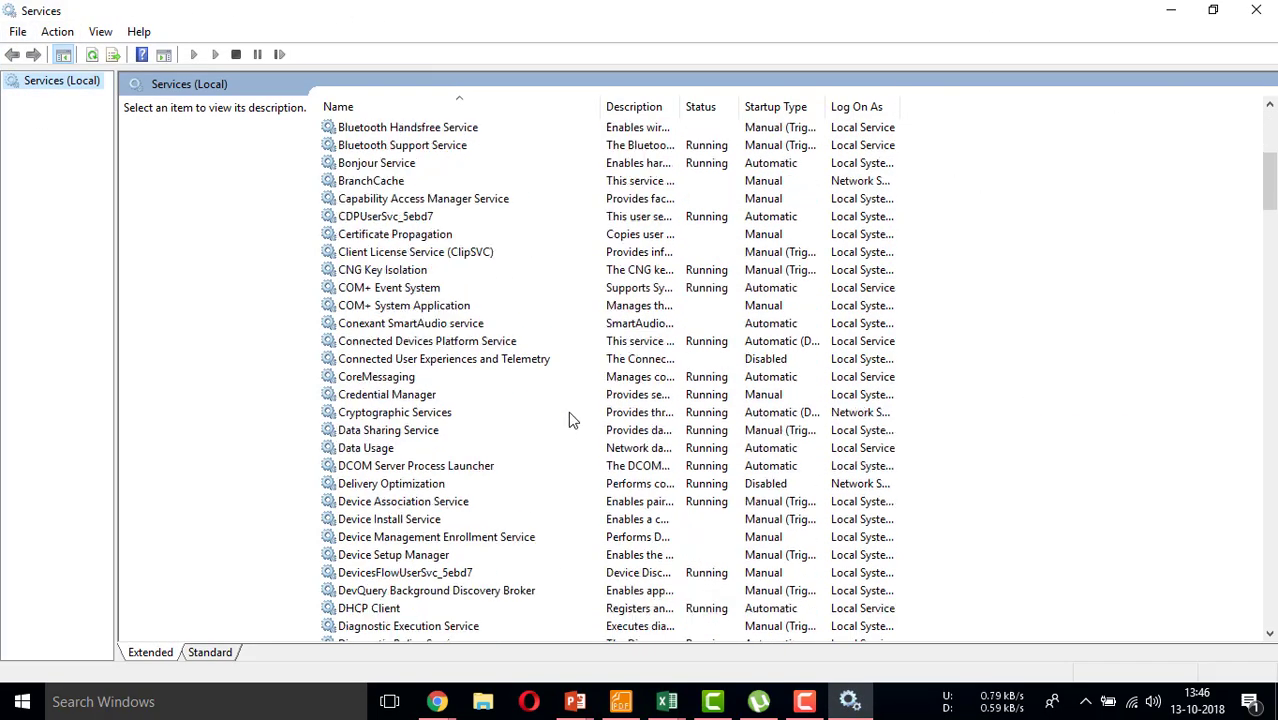
scroll(678, 375, down, 20)
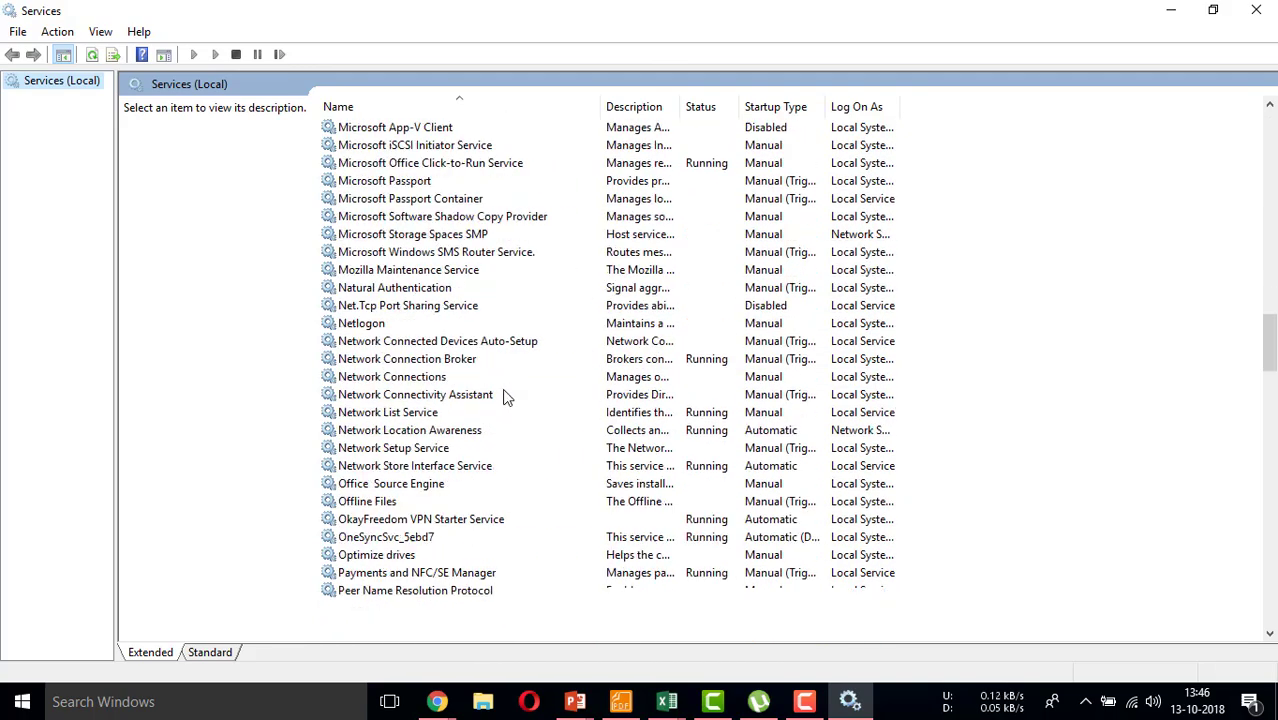
scroll(512, 289, down, 20)
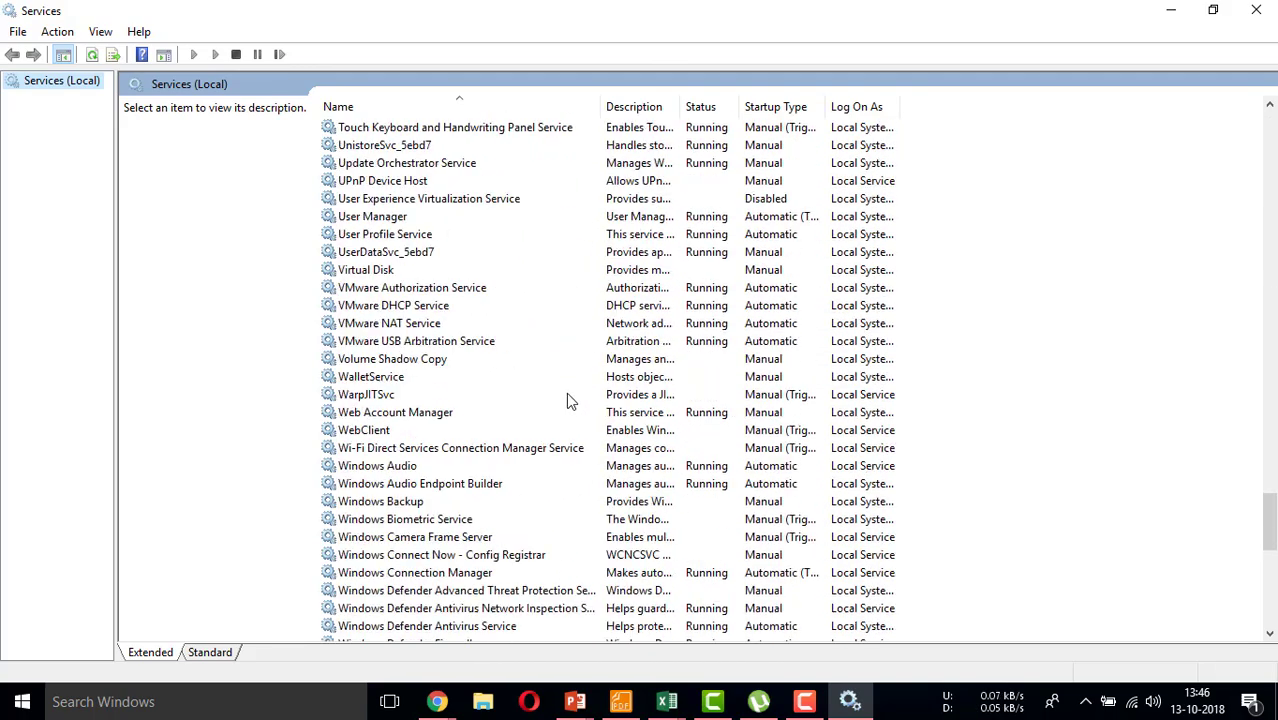
scroll(565, 410, down, 4)
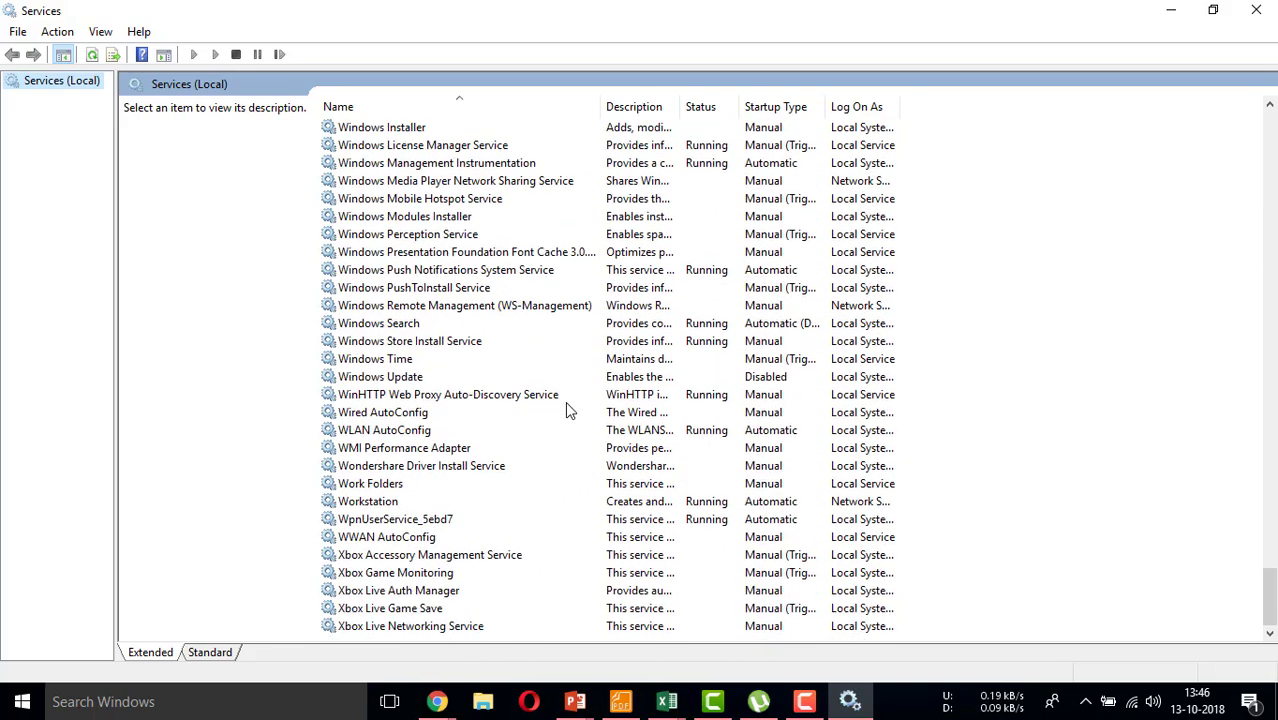
click(370, 380)
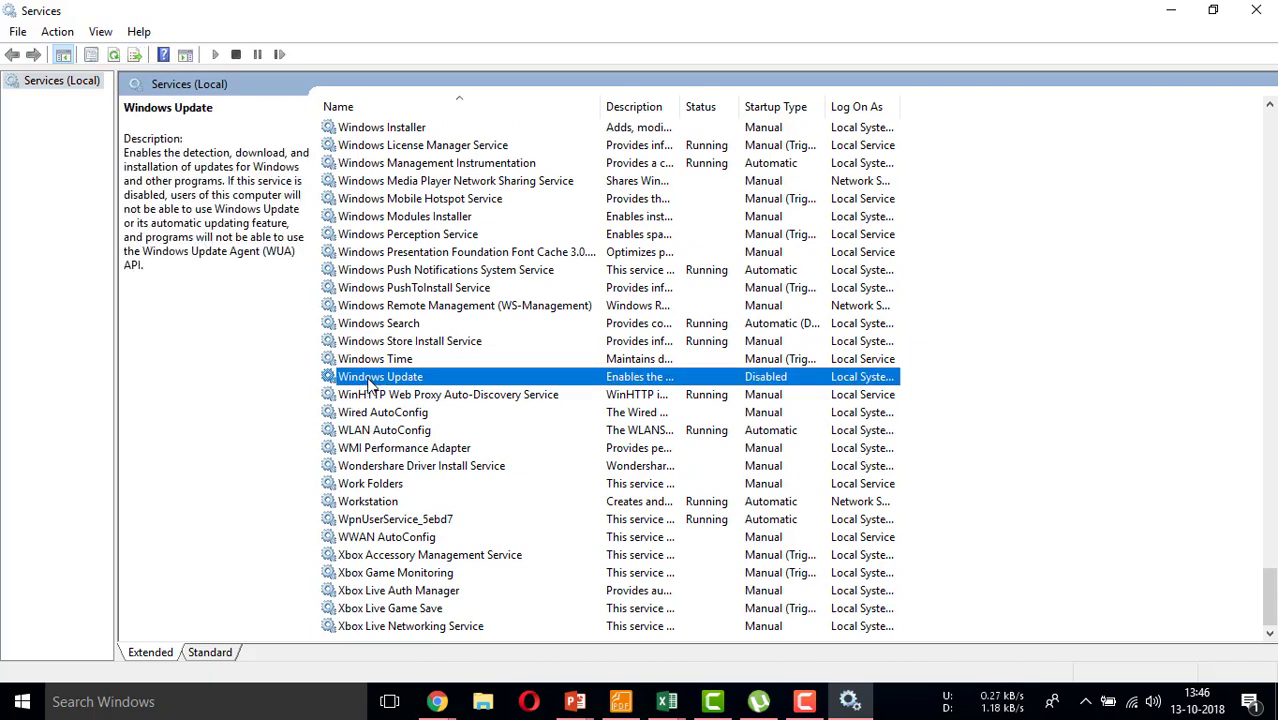
double_click(487, 379)
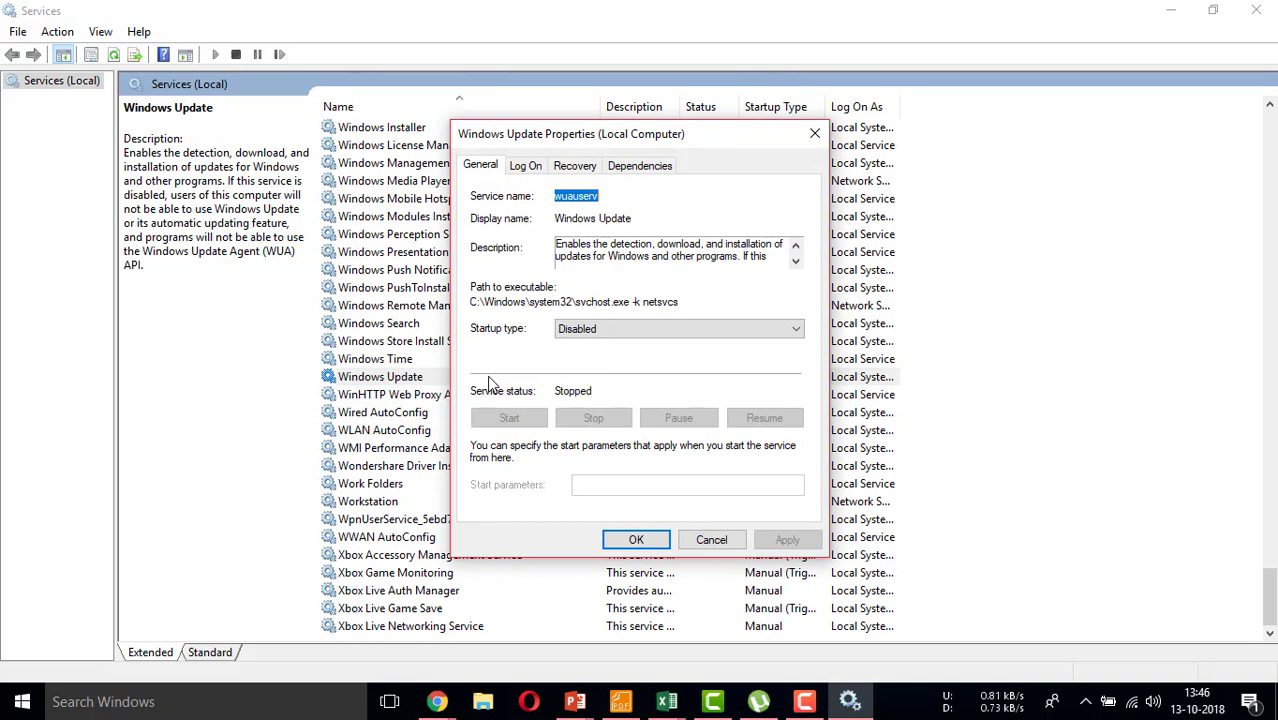
Set the Windows Update service's startup type to Disabled, apply it, and close the Services console
click(563, 334)
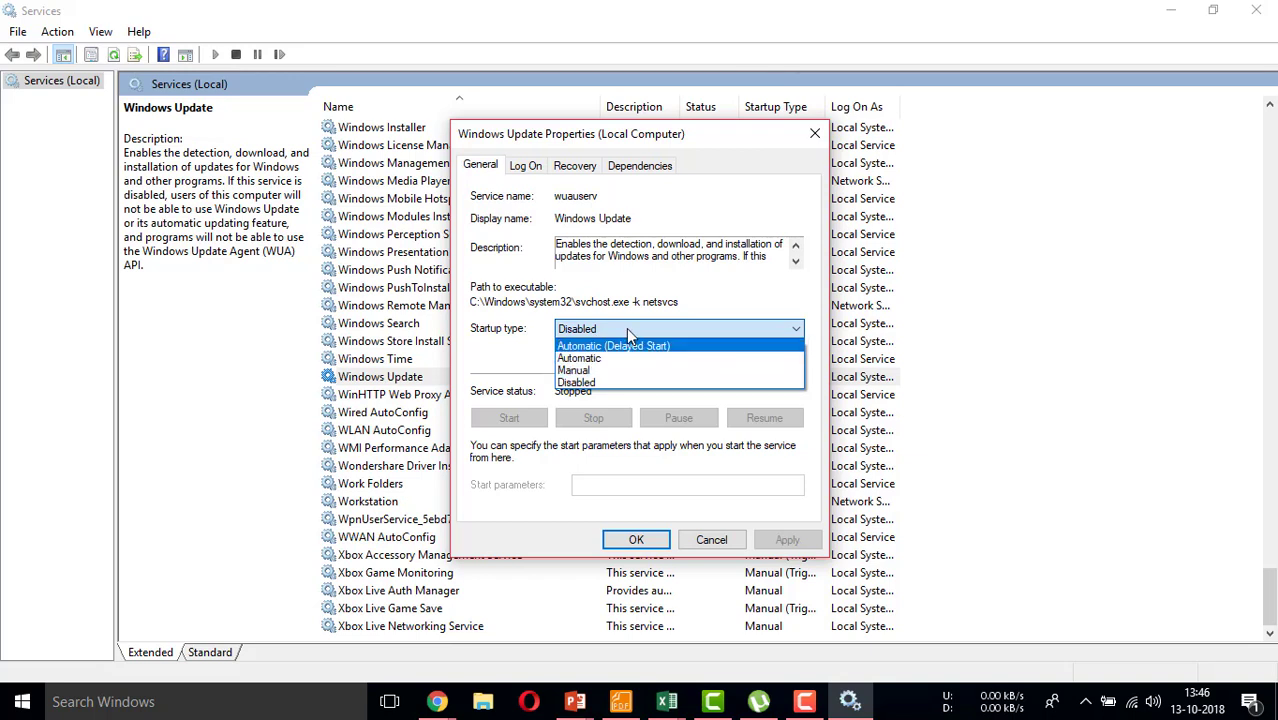
click(603, 383)
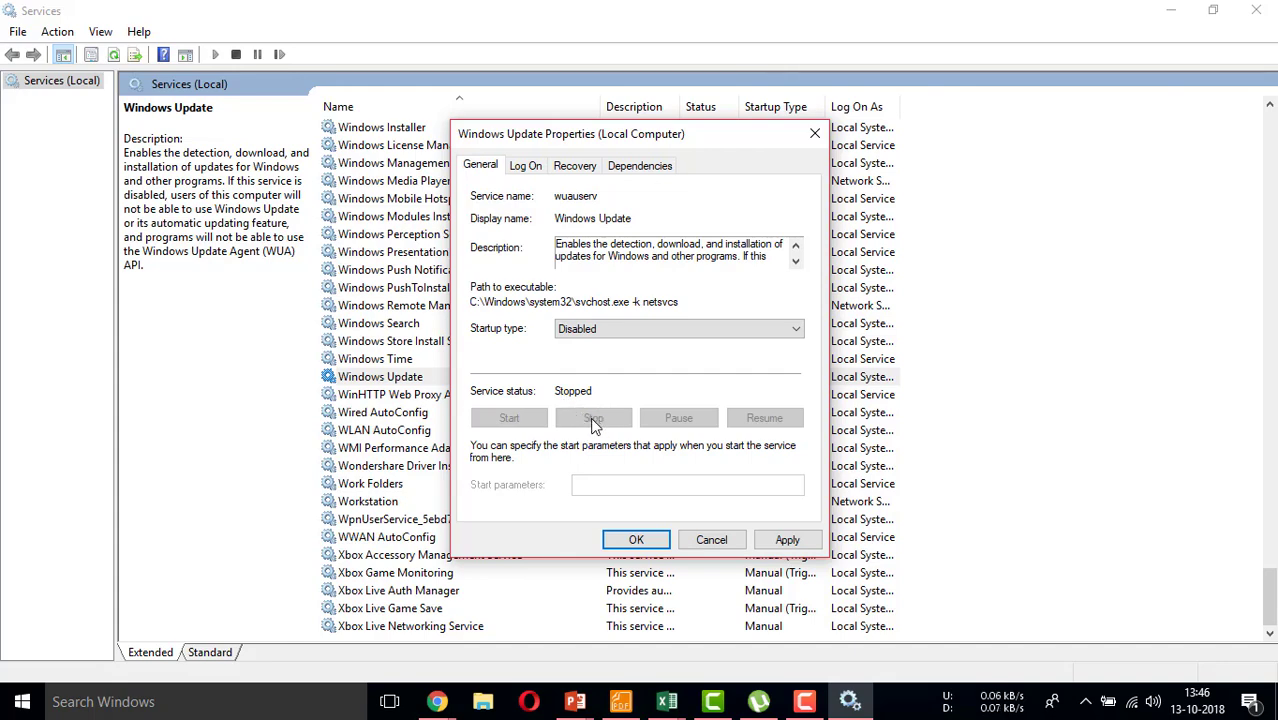
click(787, 540)
click(640, 539)
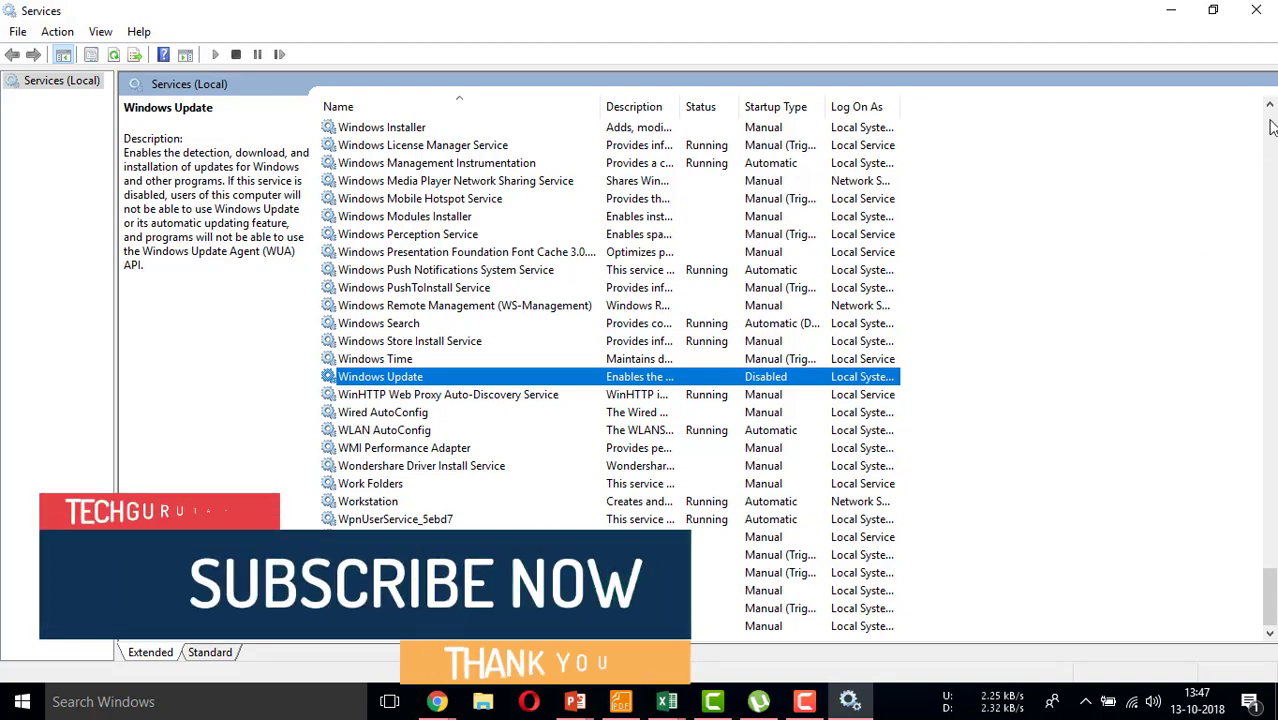
click(1258, 12)
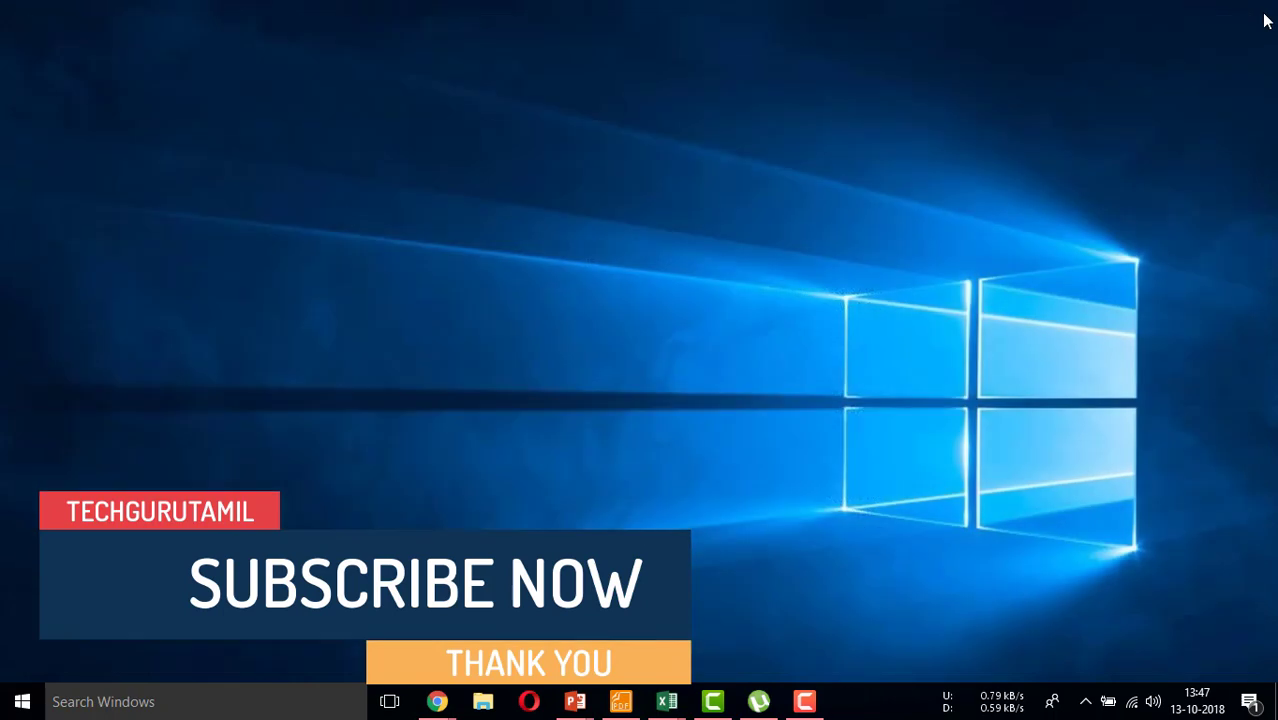
Search Windows for Settings and open its Update & Security page
click(130, 702)
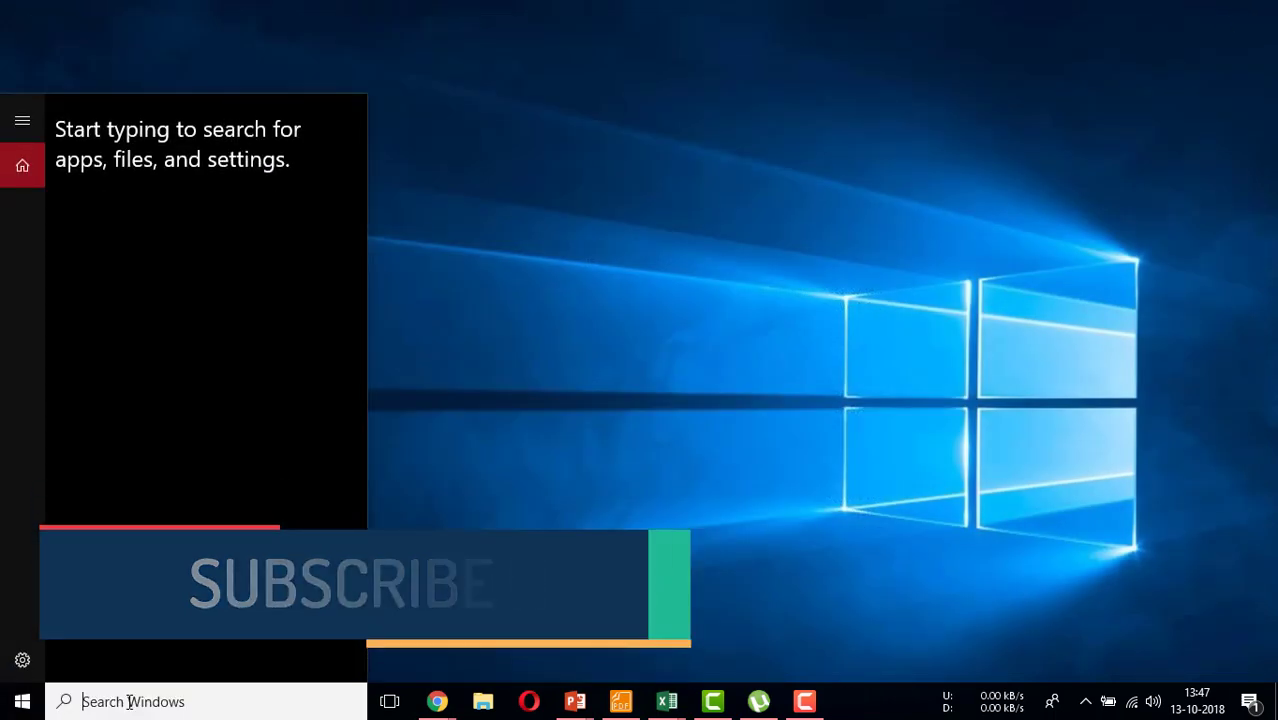
text(sett)
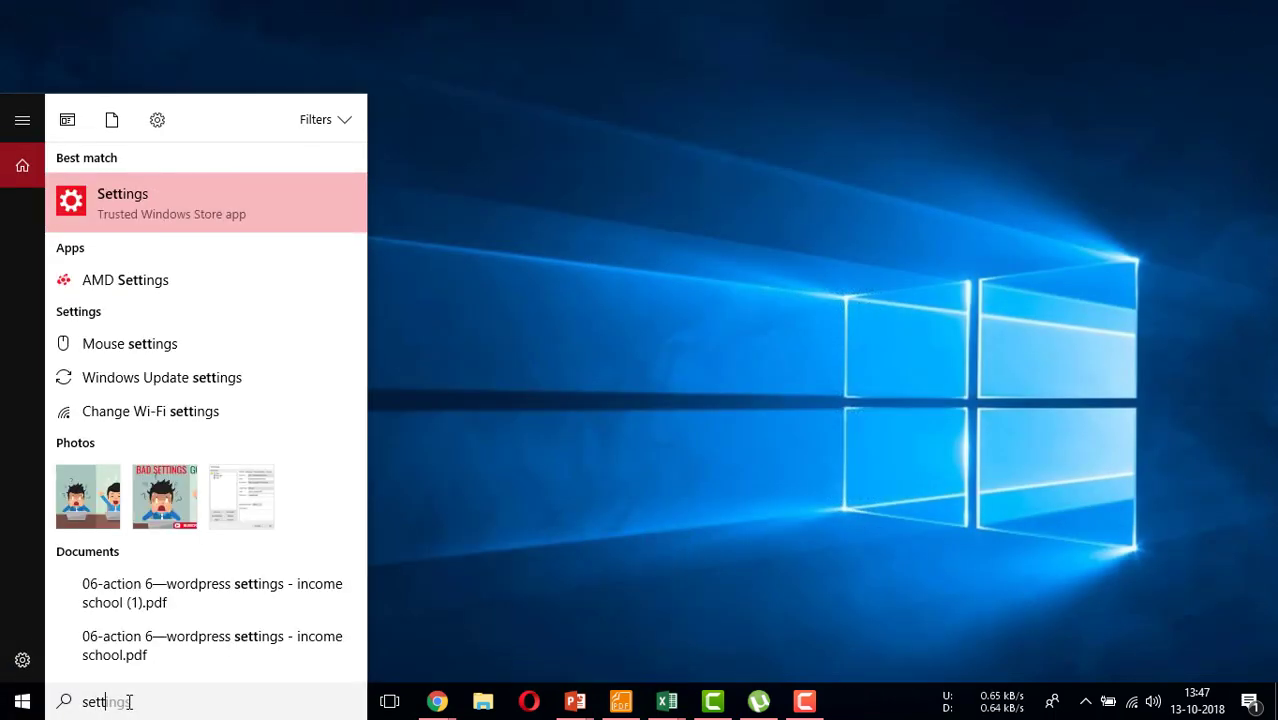
click(148, 200)
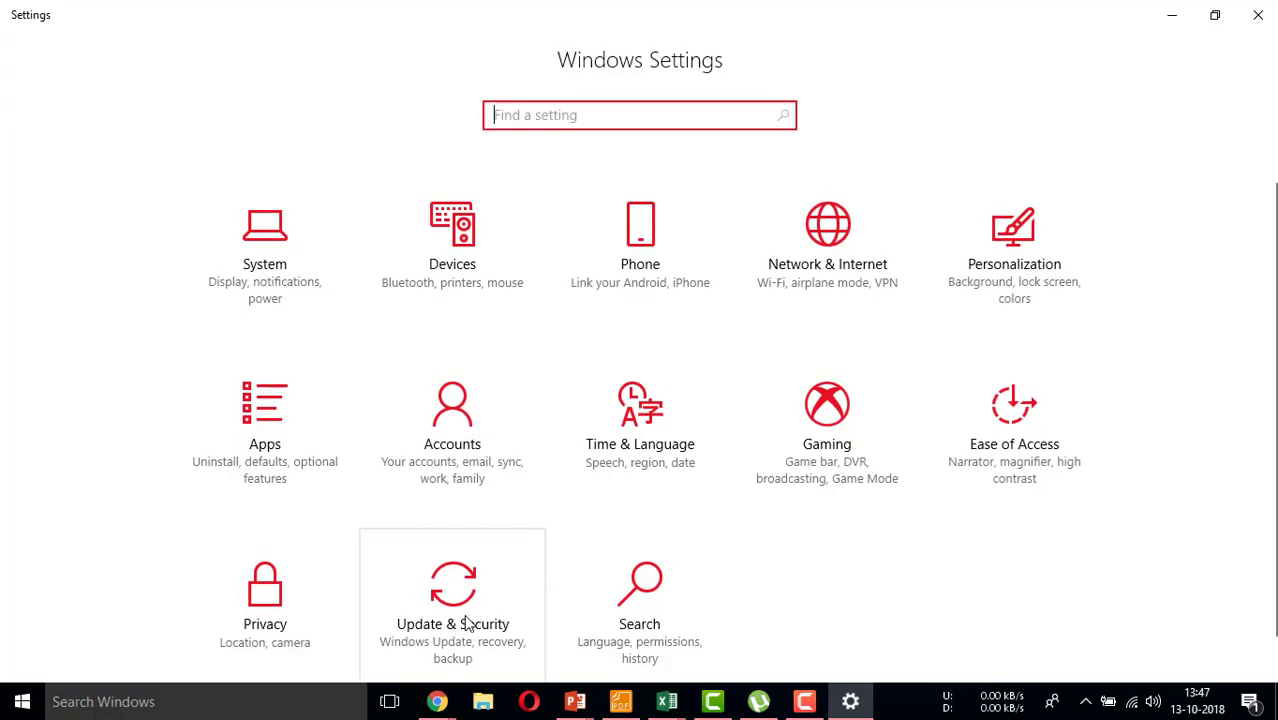
scroll(472, 618, down, 1)
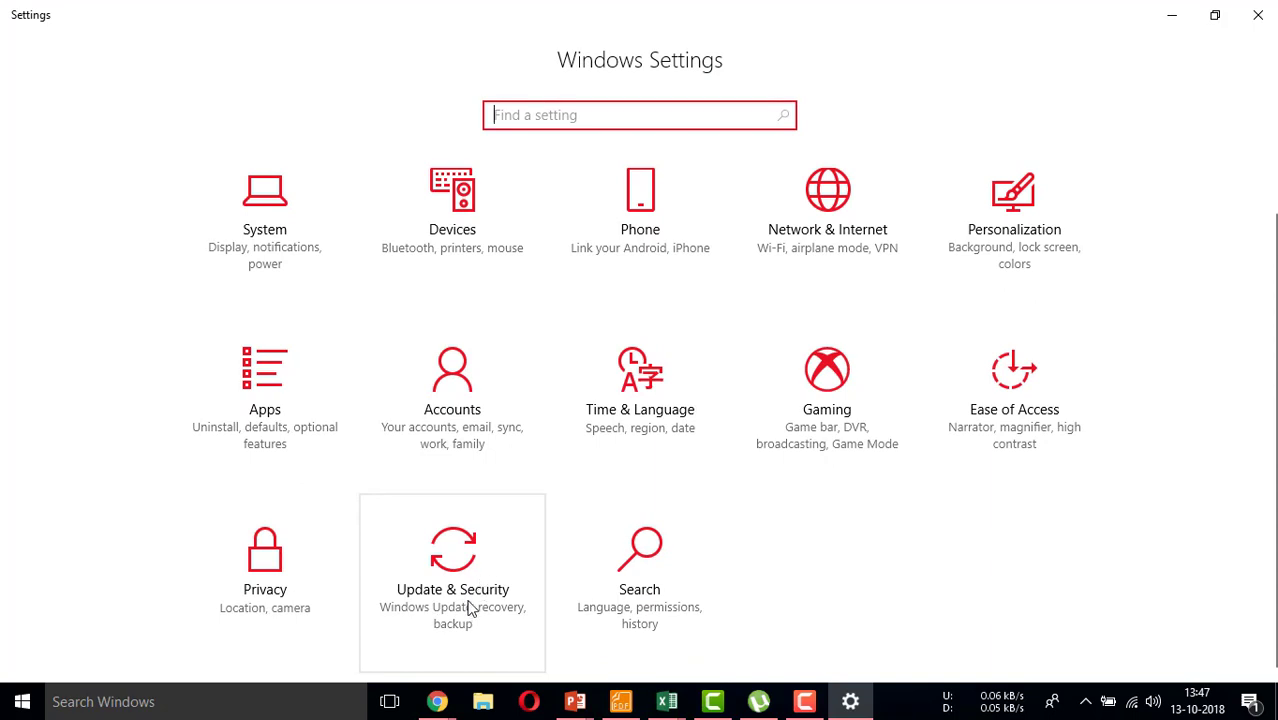
click(447, 576)
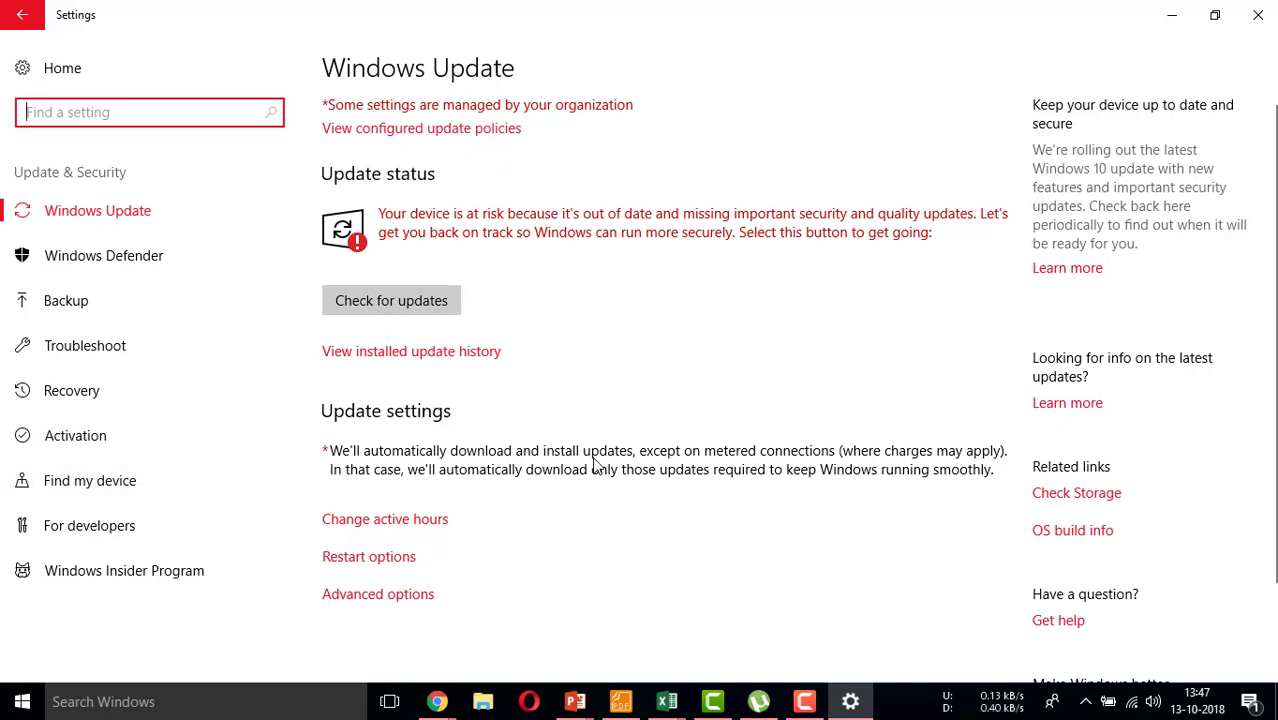
Open the Windows Update advanced options and review the update deferral and pause settings
scroll(540, 585, down, 2)
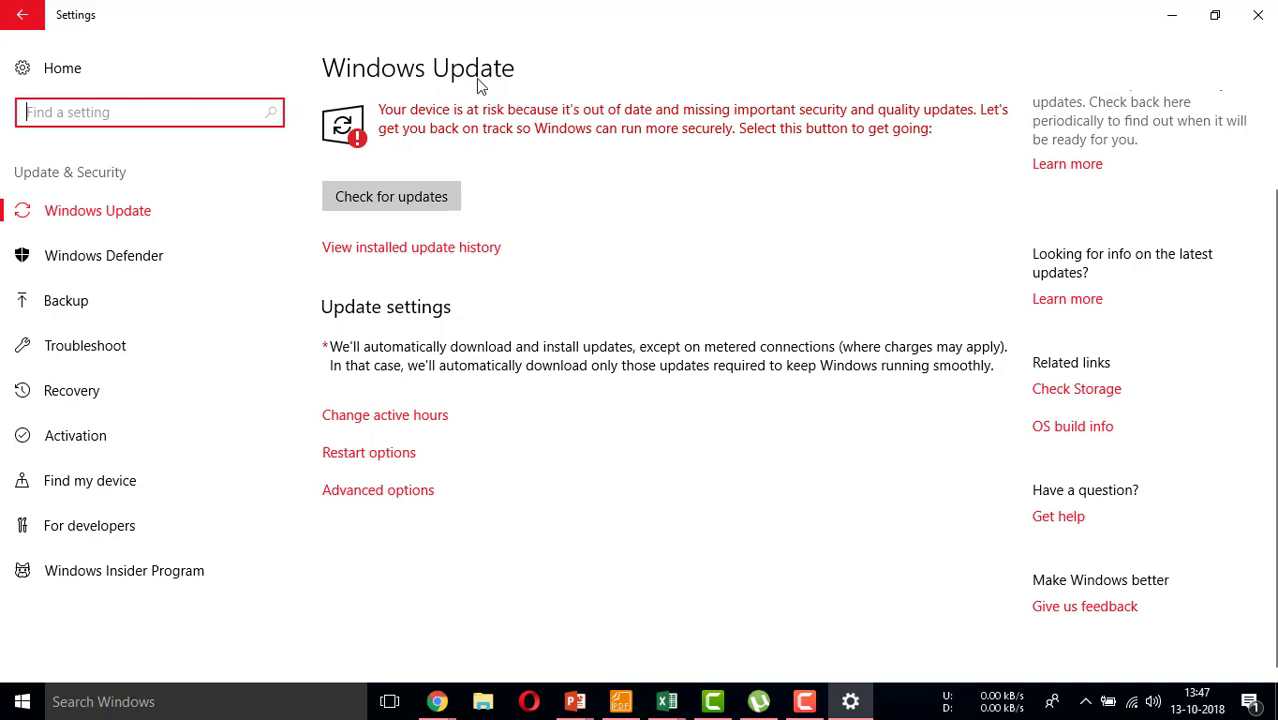
click(377, 490)
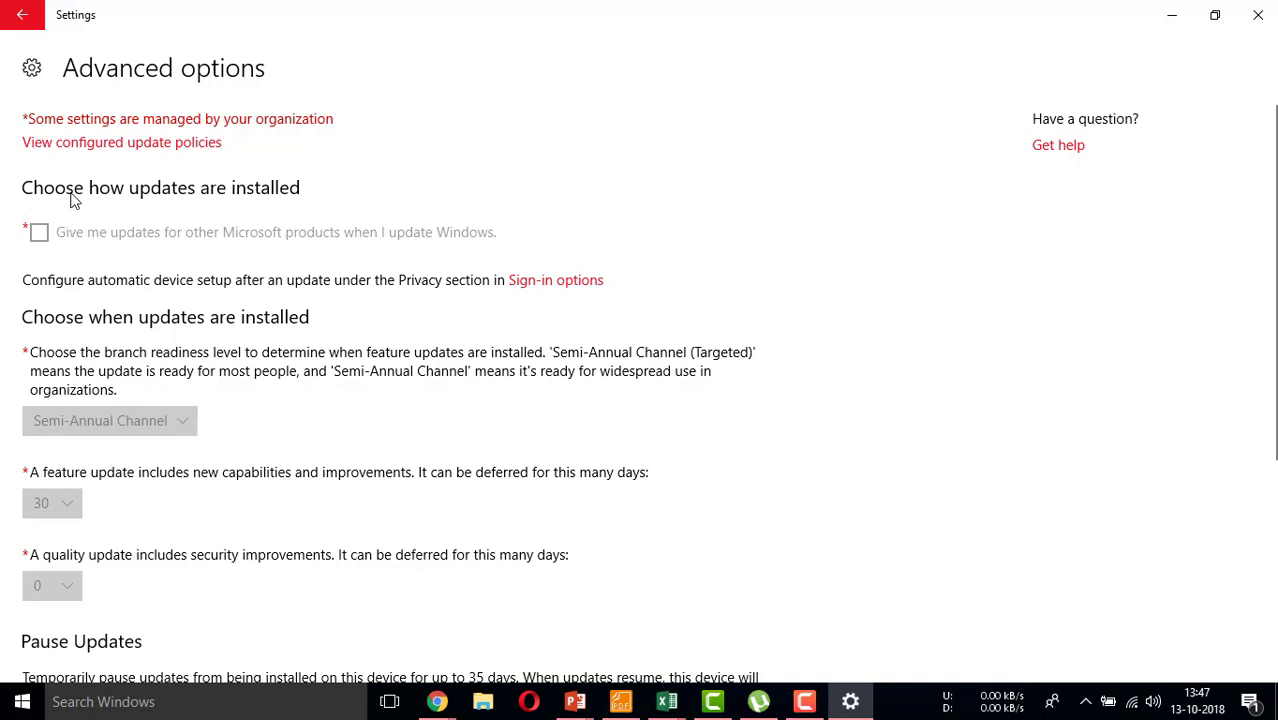
scroll(40, 205, down, 2)
scroll(69, 205, up, 2)
scroll(140, 316, down, 2)
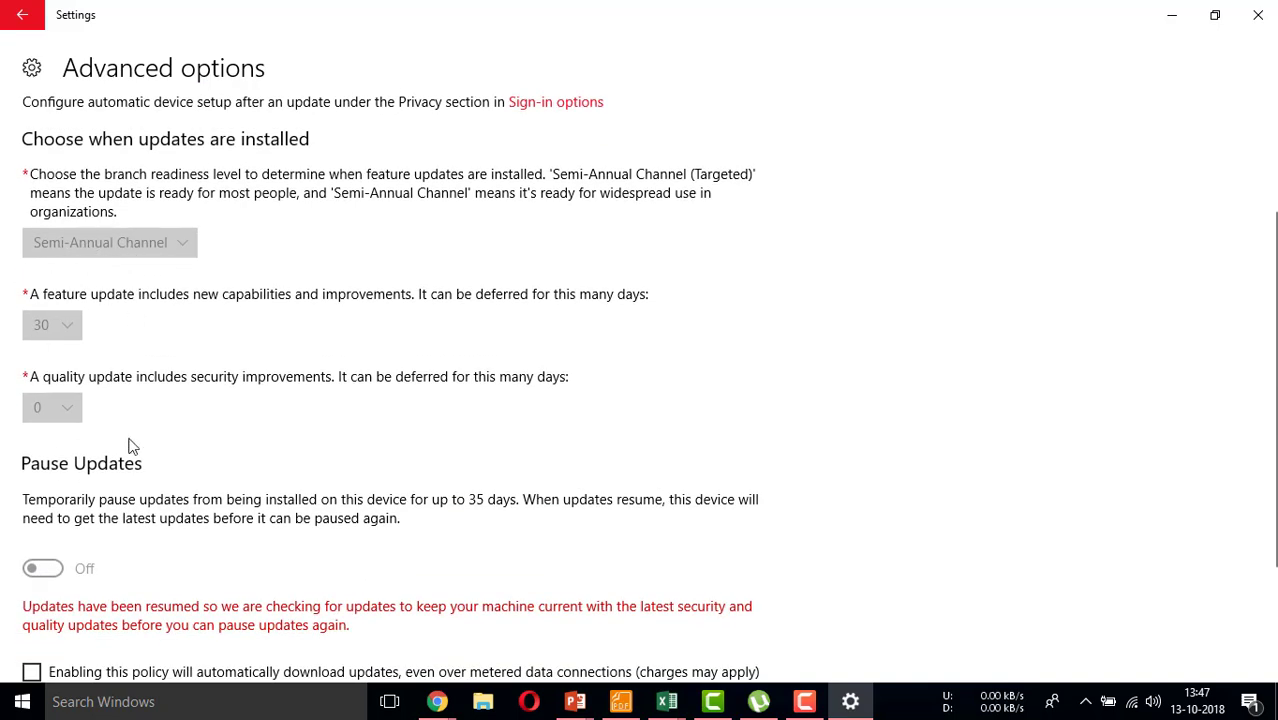
scroll(100, 574, down, 1)
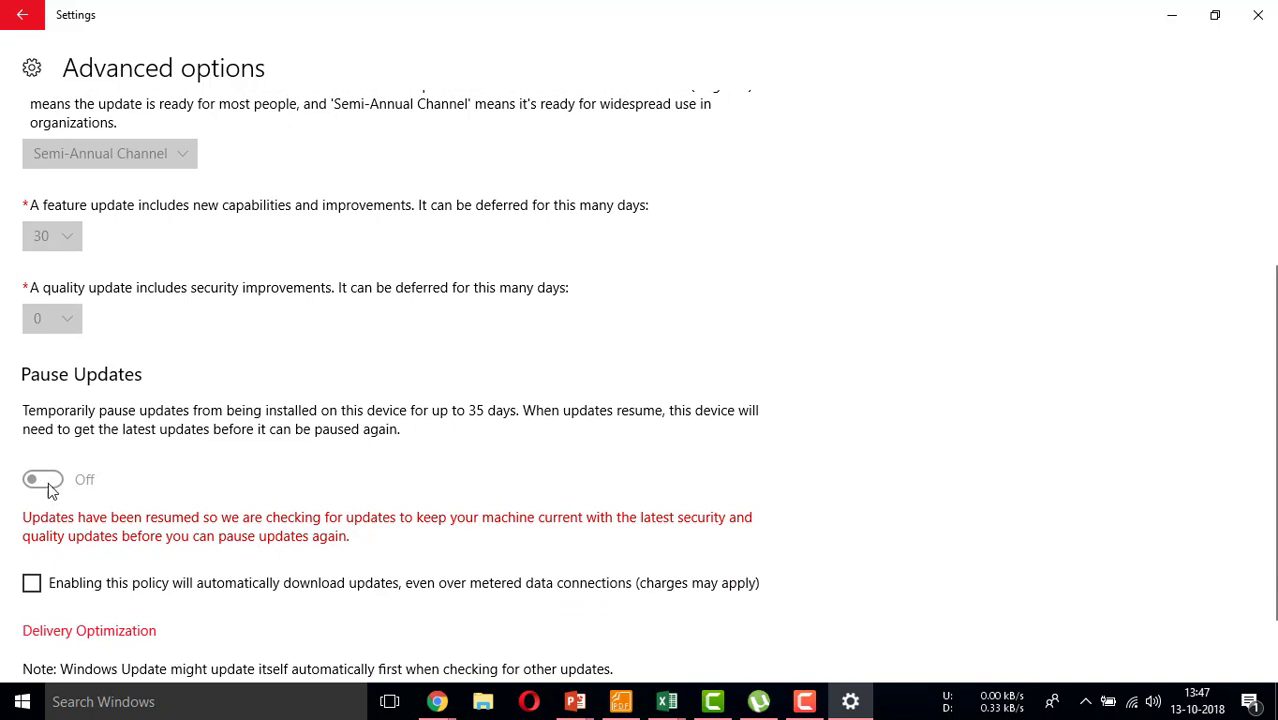
scroll(60, 488, down, 1)
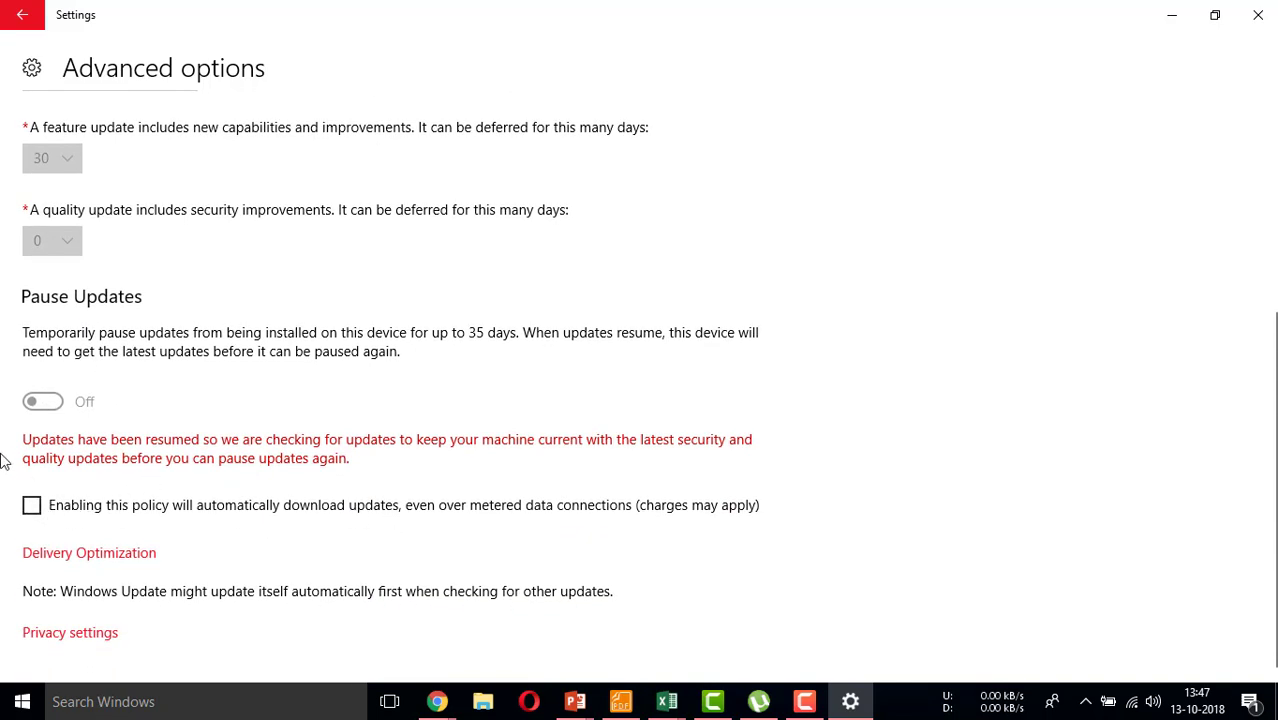
Review the Delivery Optimization settings and its advanced download and upload limits, then return to Delivery Optimization
click(95, 562)
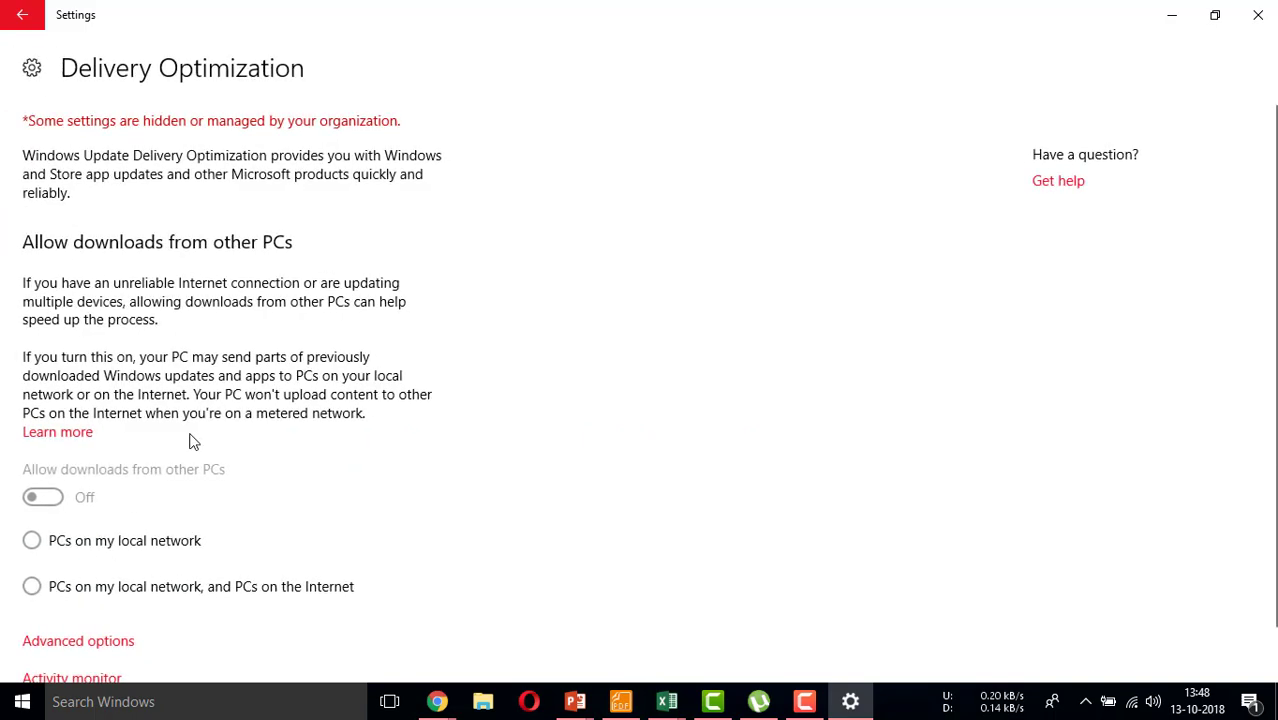
scroll(420, 345, down, 1)
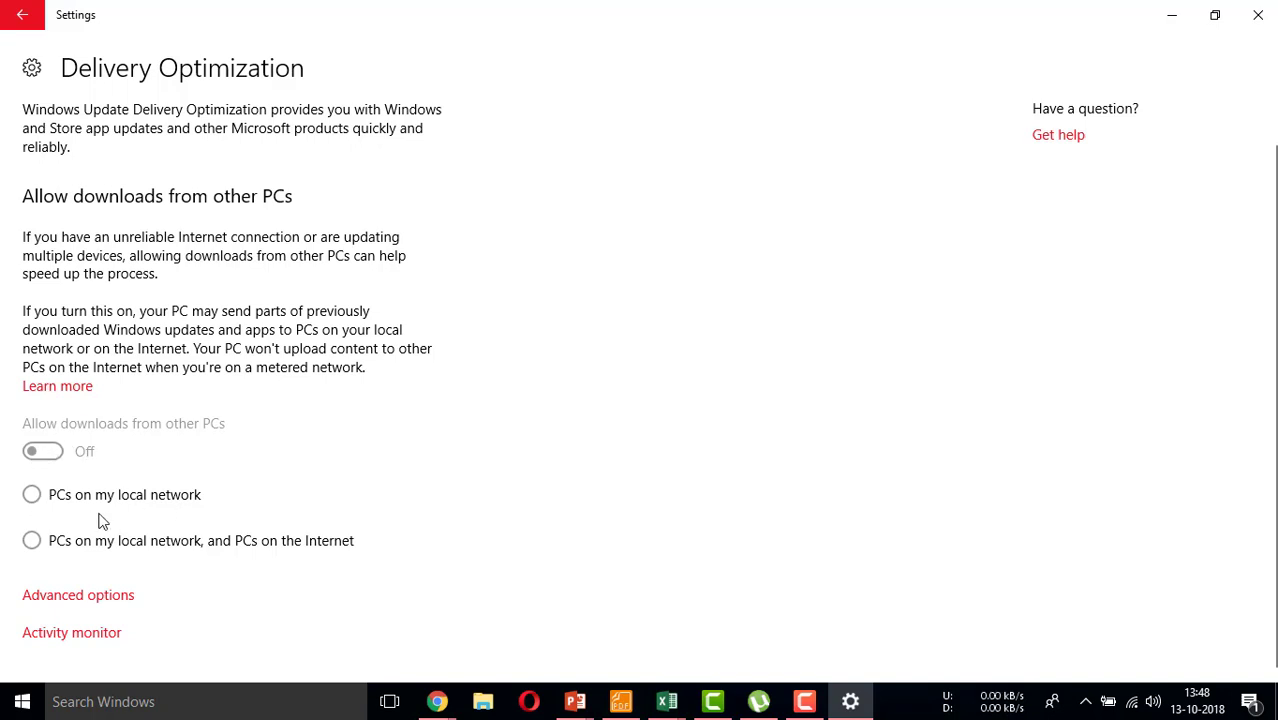
click(89, 603)
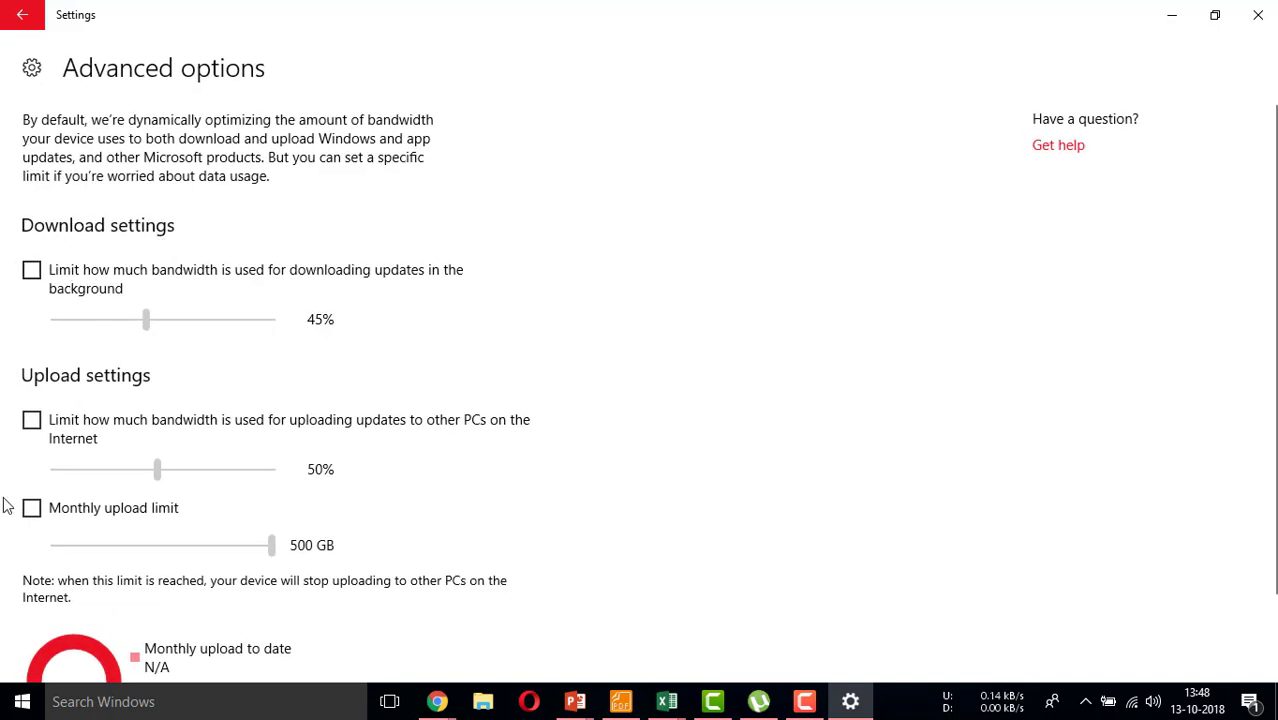
scroll(28, 593, down, 2)
scroll(114, 388, up, 2)
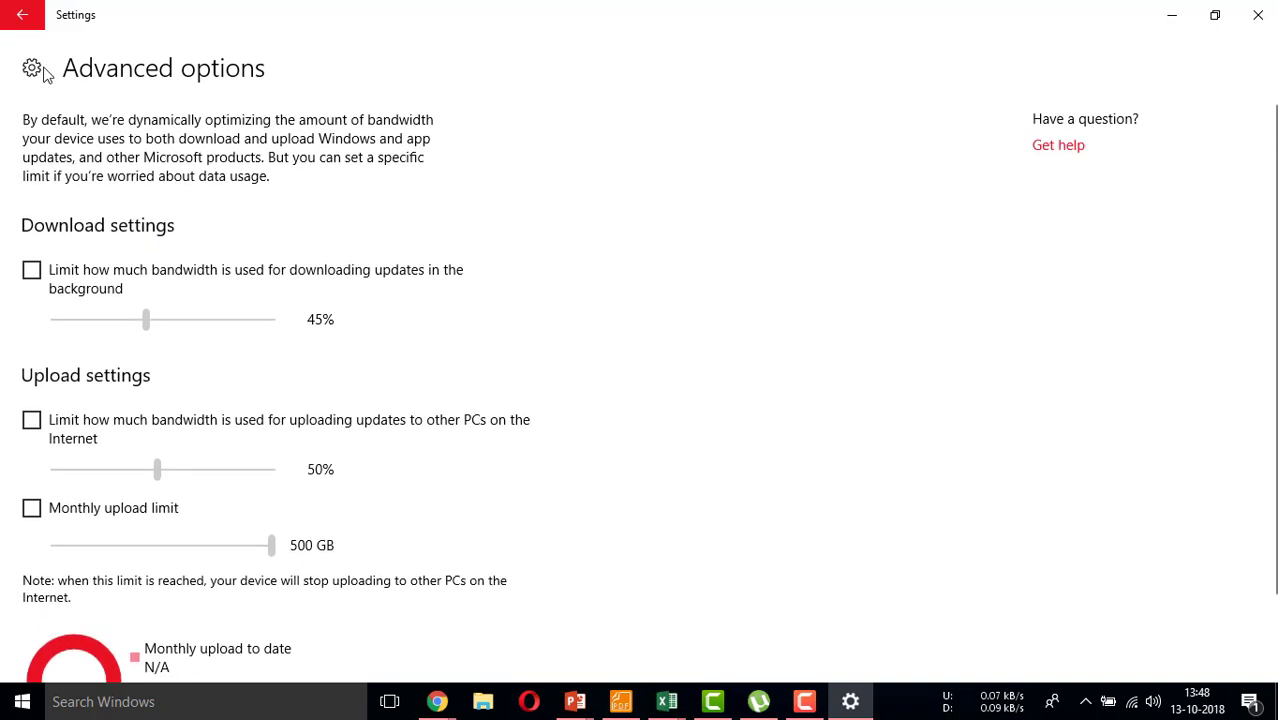
click(22, 16)
scroll(365, 474, down, 1)
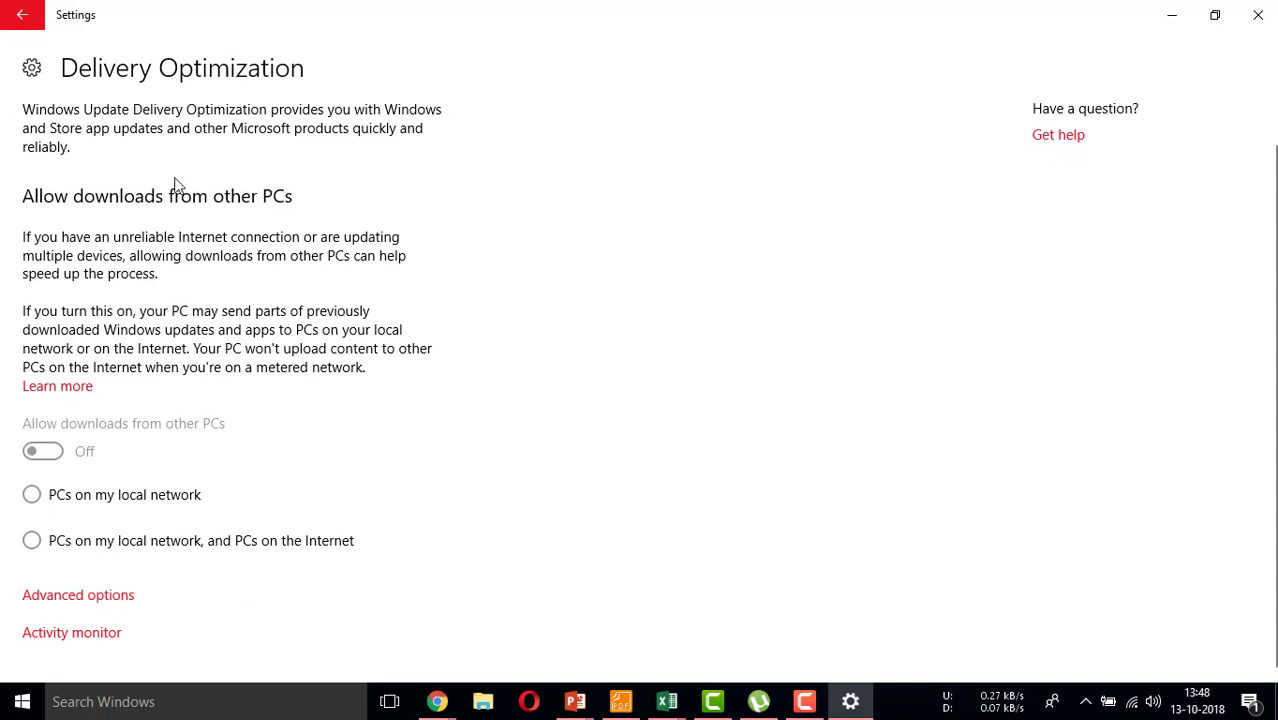
View the Delivery Optimization activity monitor, then return to the Windows Update advanced options
click(66, 633)
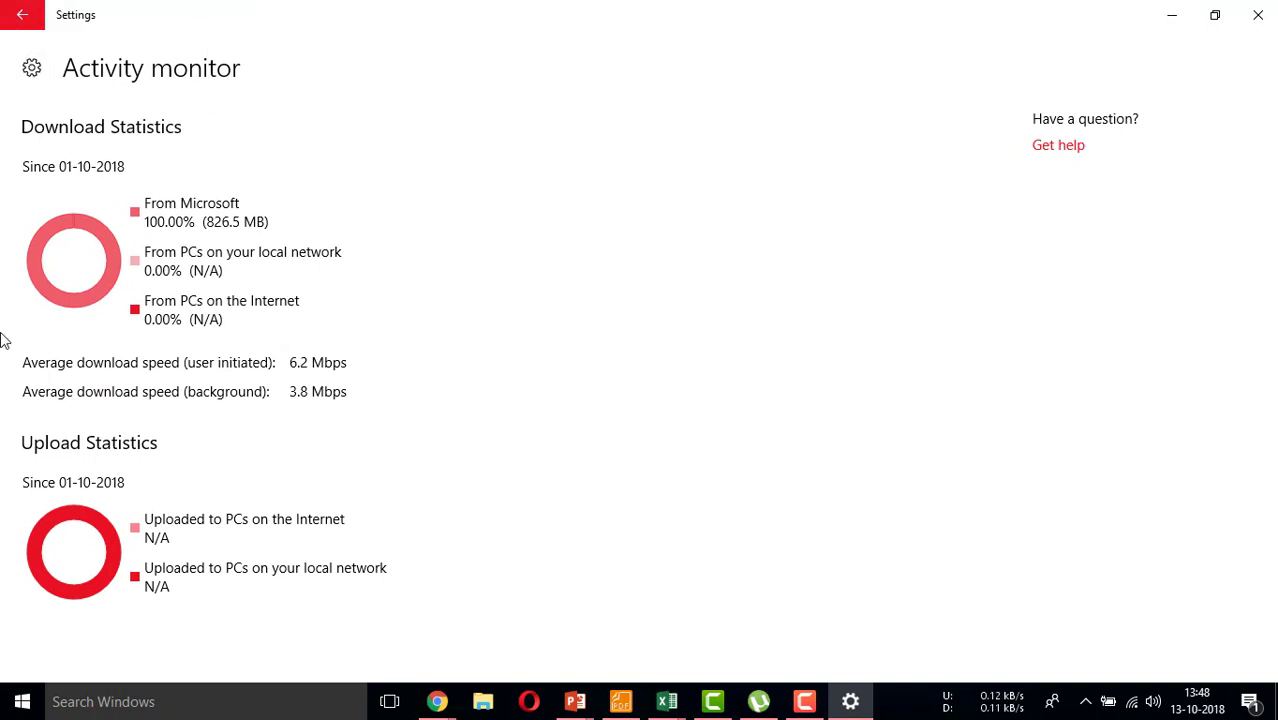
click(15, 13)
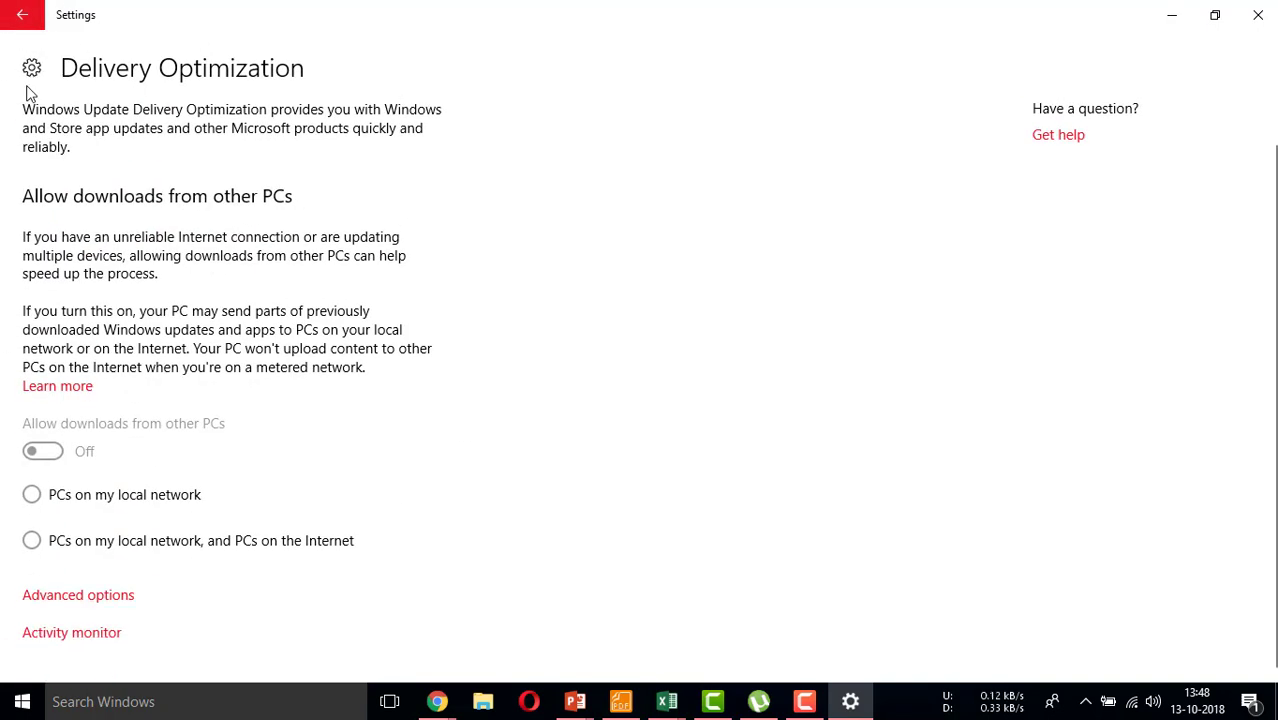
click(30, 14)
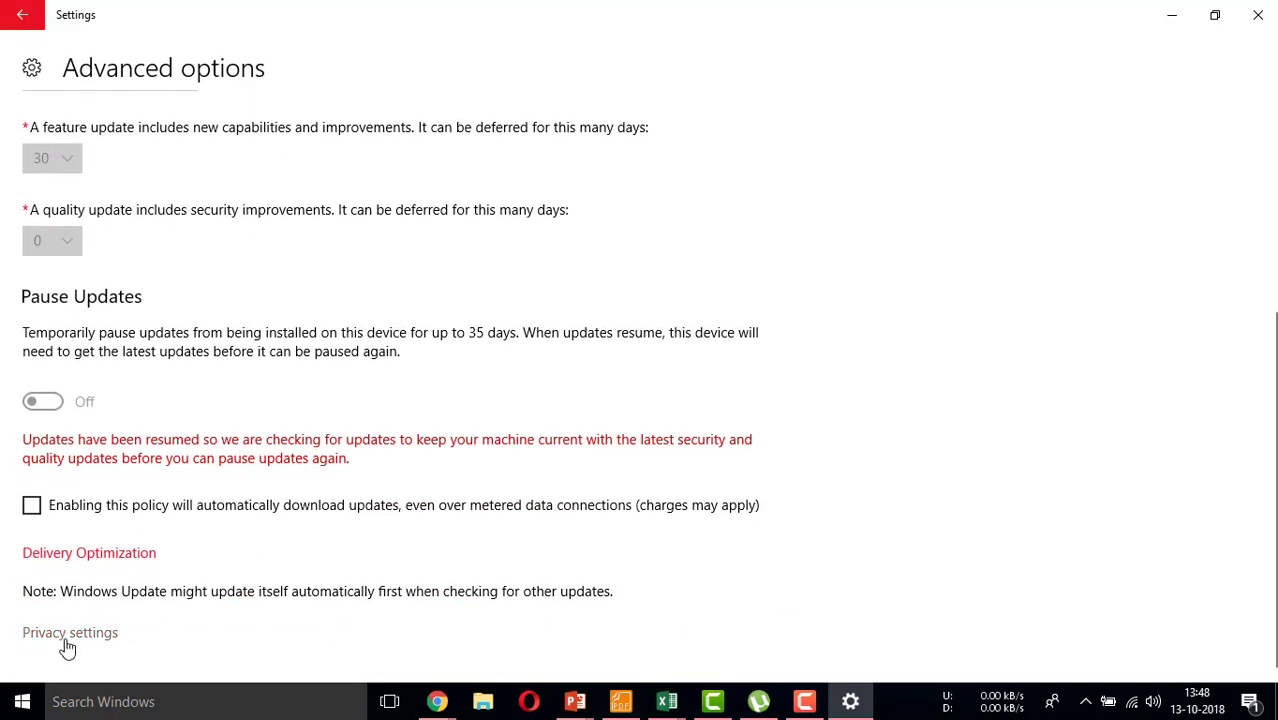
View the general privacy settings linked from the advanced options, then return to the Windows Update page
click(70, 645)
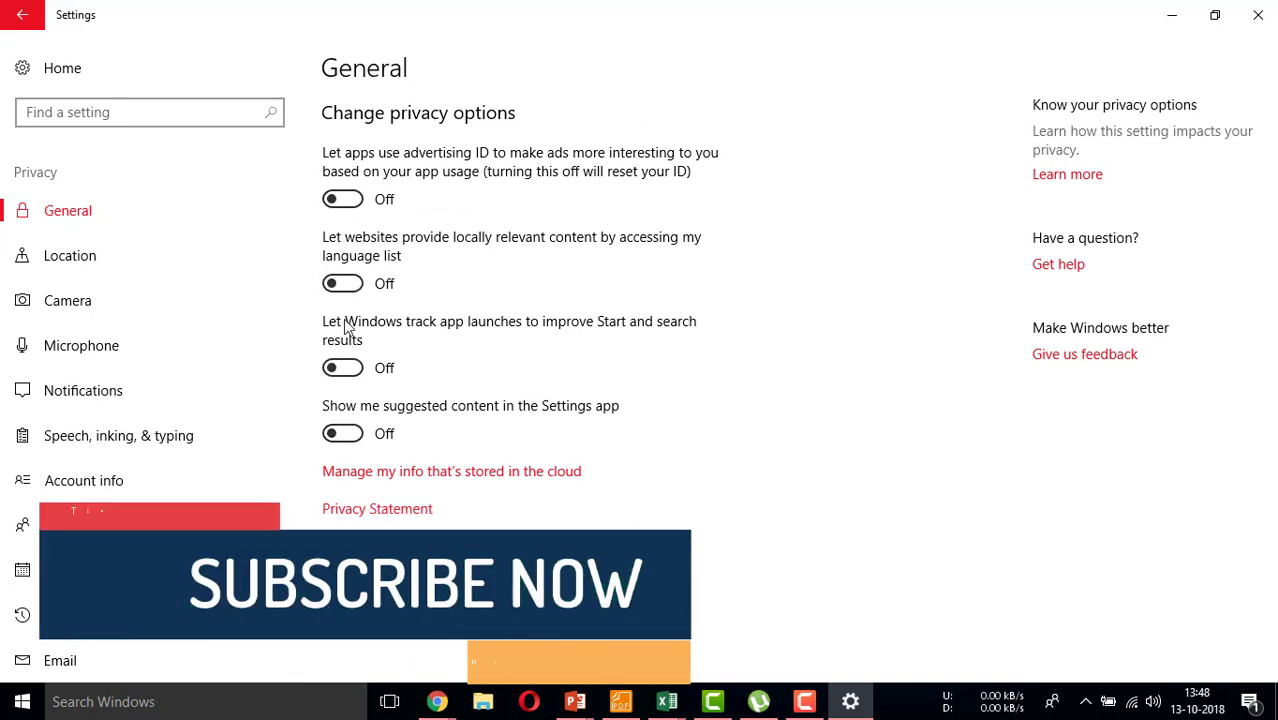
click(18, 15)
click(24, 15)
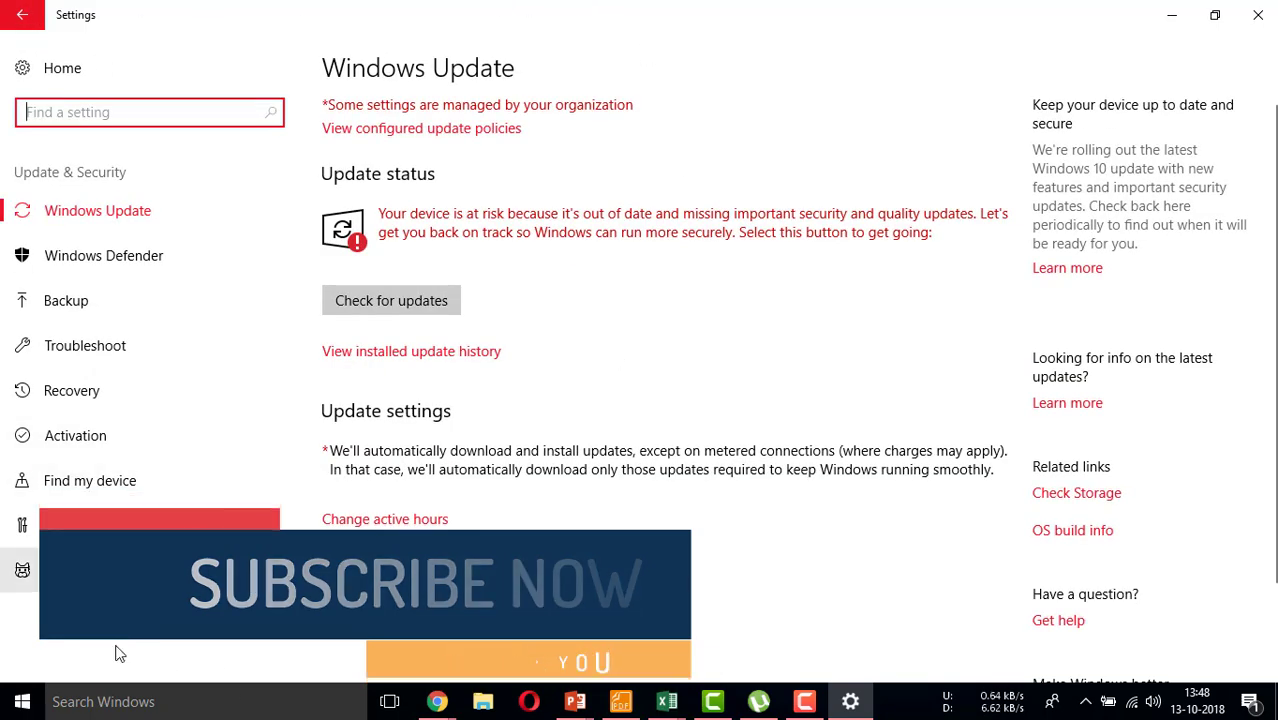
Show the computer's power options, including Shut down and Restart
click(30, 705)
click(30, 652)
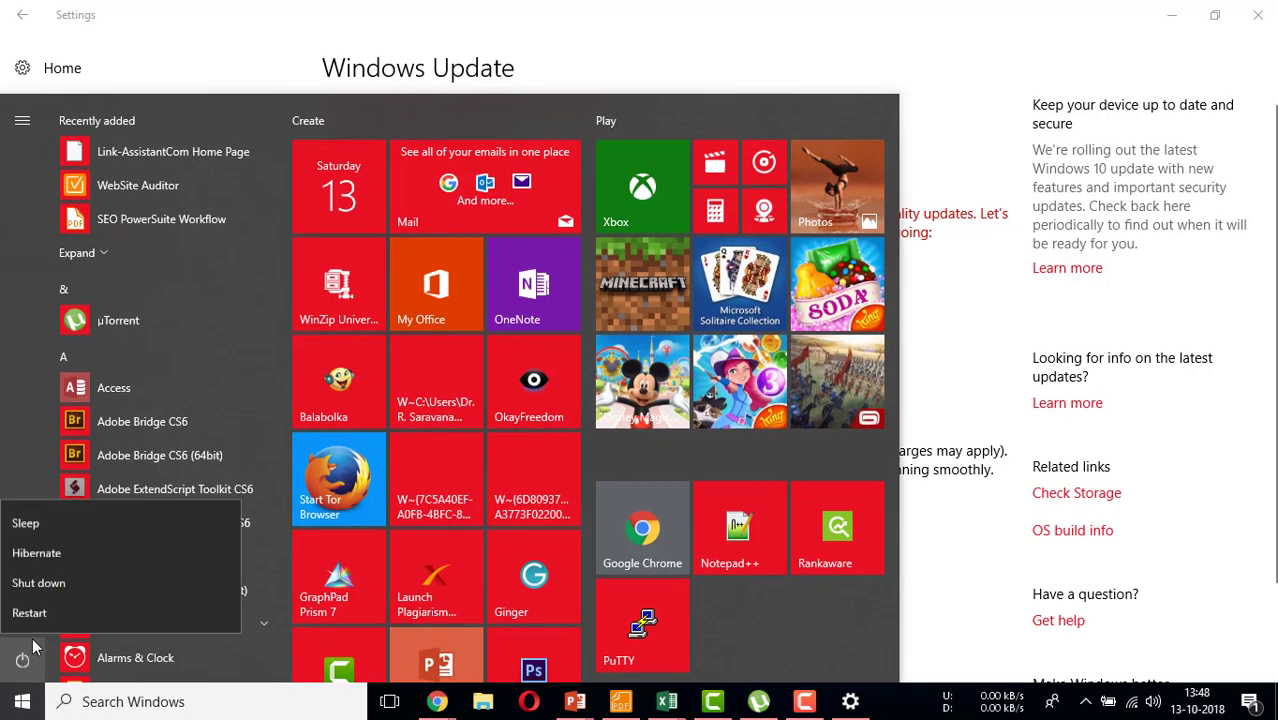